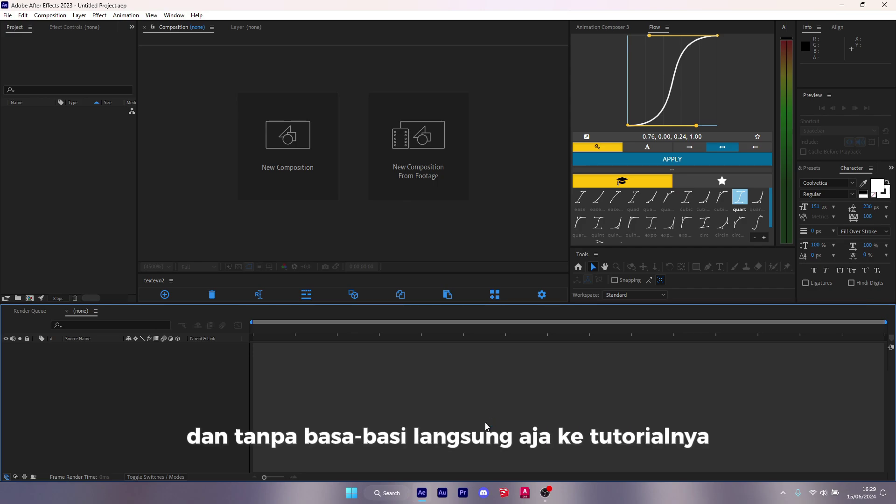
Empty the After Effects disk cache under Media & Disk Cache, then move to the Video Preview page
click(22, 17)
mouse_move(114, 273)
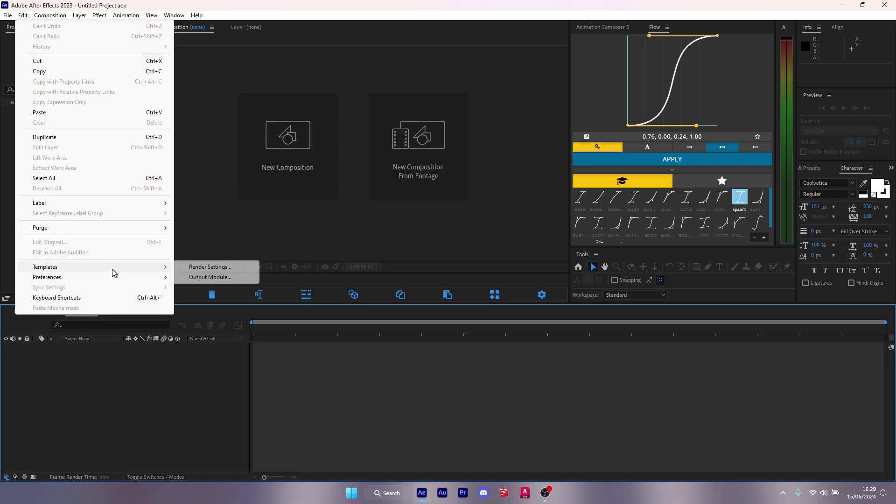
mouse_move(152, 278)
click(195, 276)
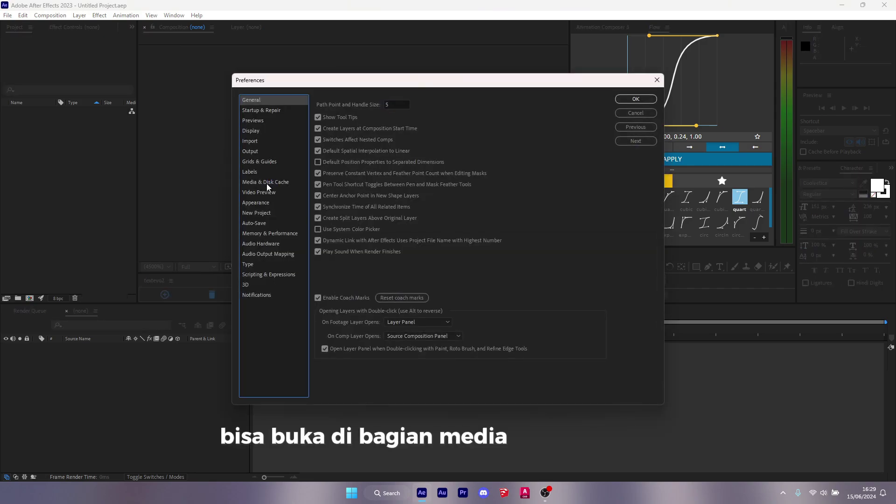
click(266, 182)
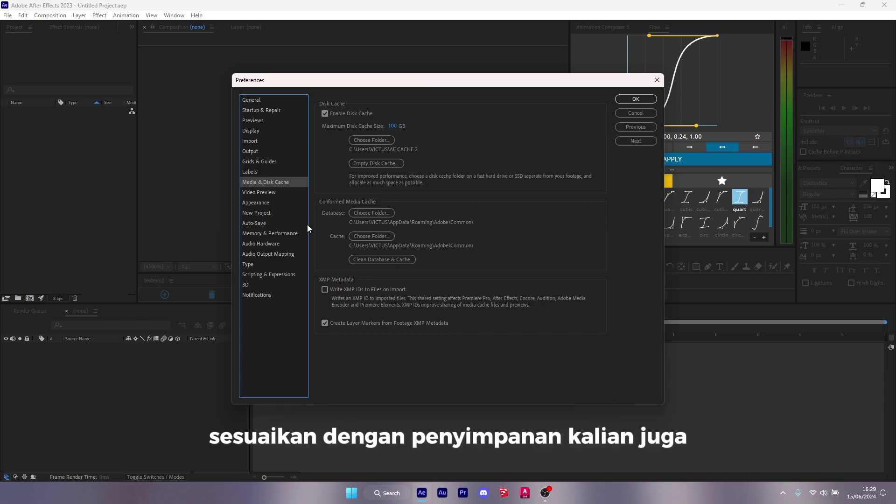
click(370, 162)
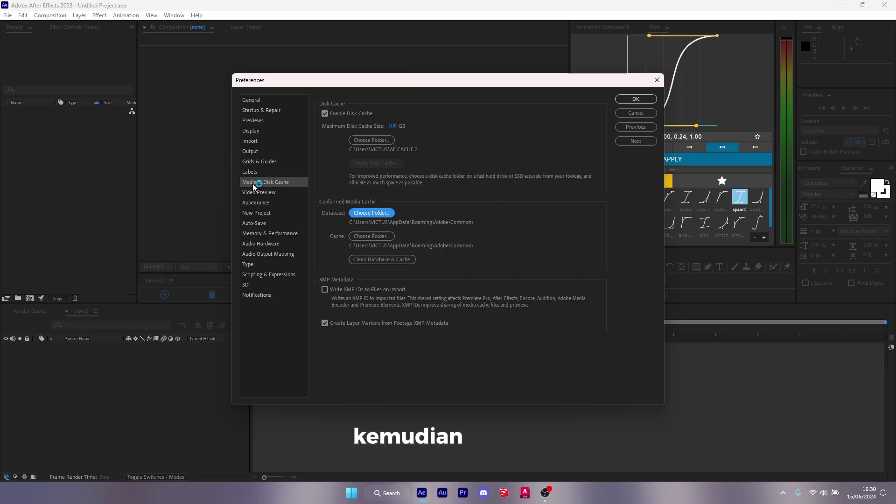
click(268, 192)
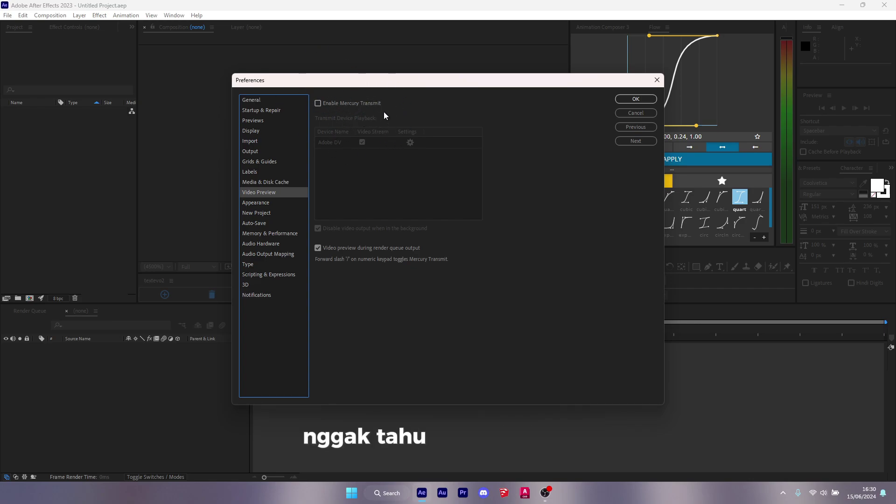
Toggle Enable Mercury Transmit on and off, leaving it unchecked
click(365, 103)
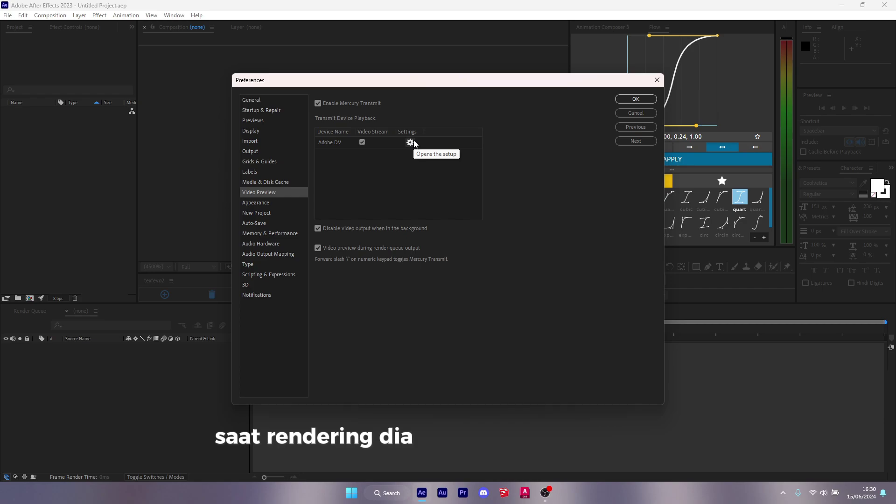
click(338, 104)
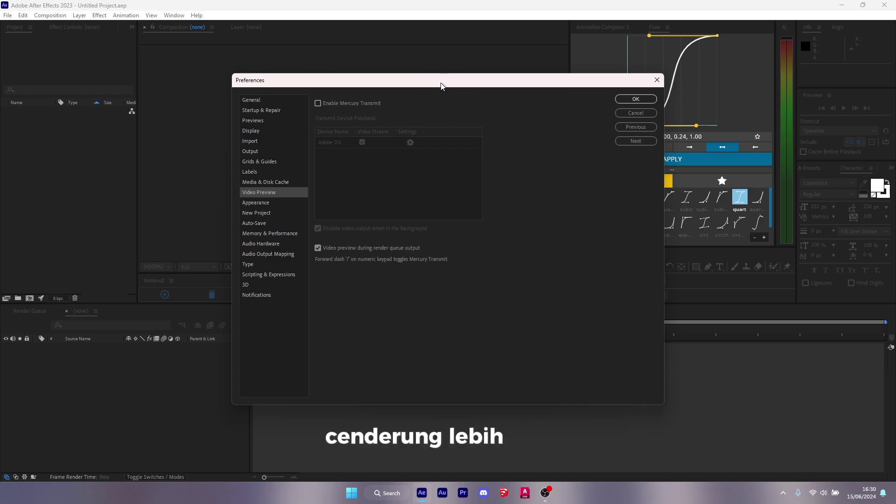
click(326, 103)
click(340, 106)
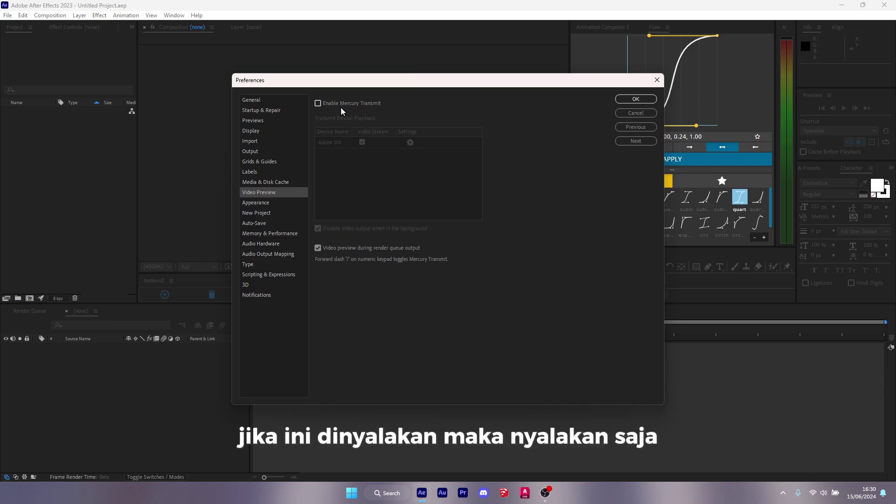
Move through the preference categories to the Memory & Performance page
click(271, 203)
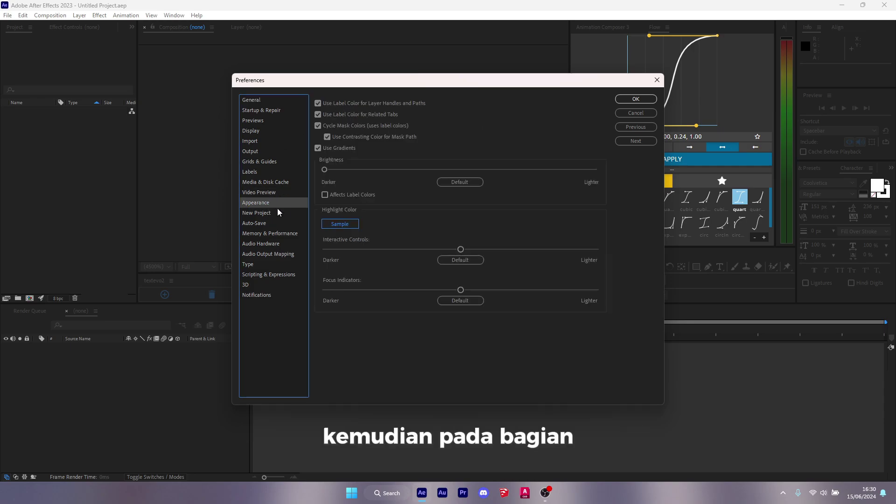
click(283, 223)
click(284, 233)
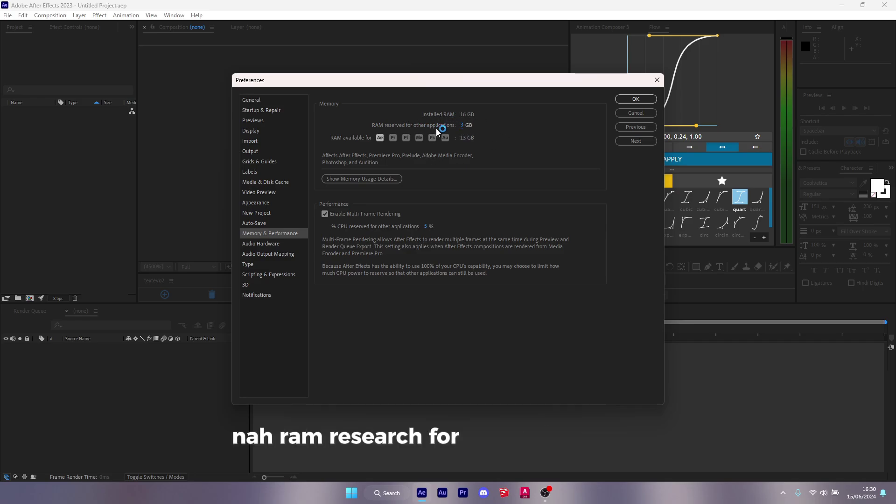
click(463, 126)
text(10)
key(Return)
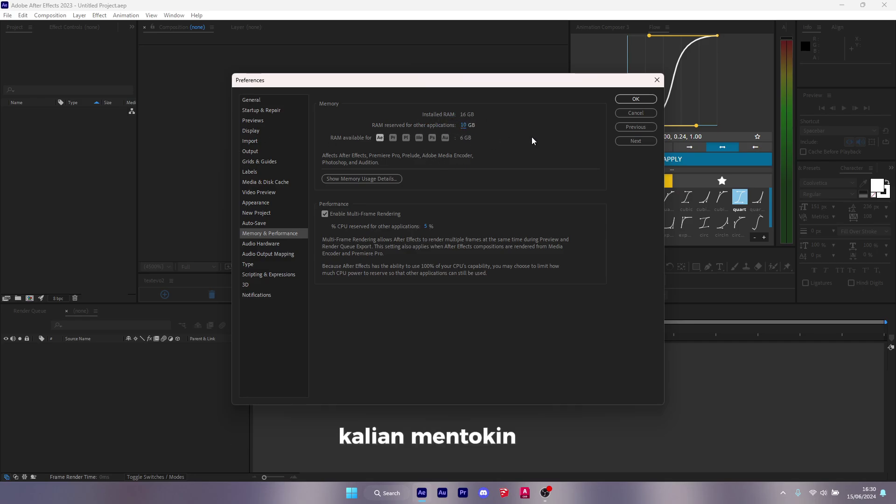
drag(462, 126, 391, 139)
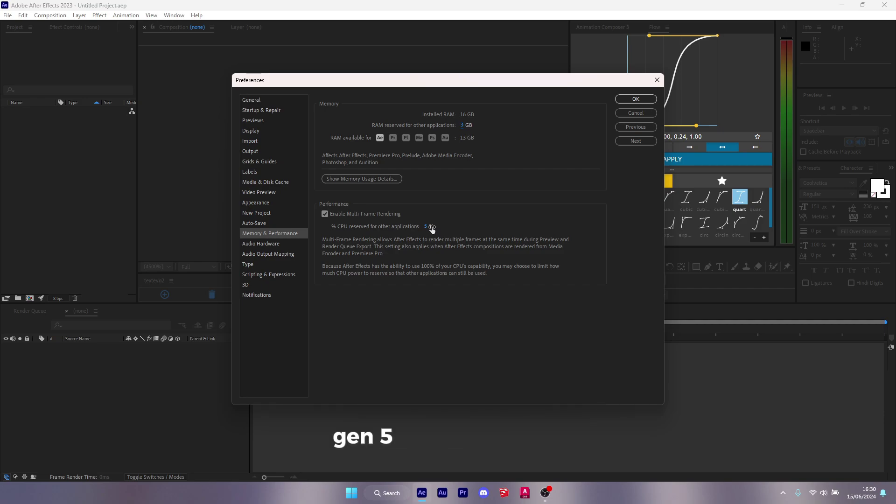
click(324, 214)
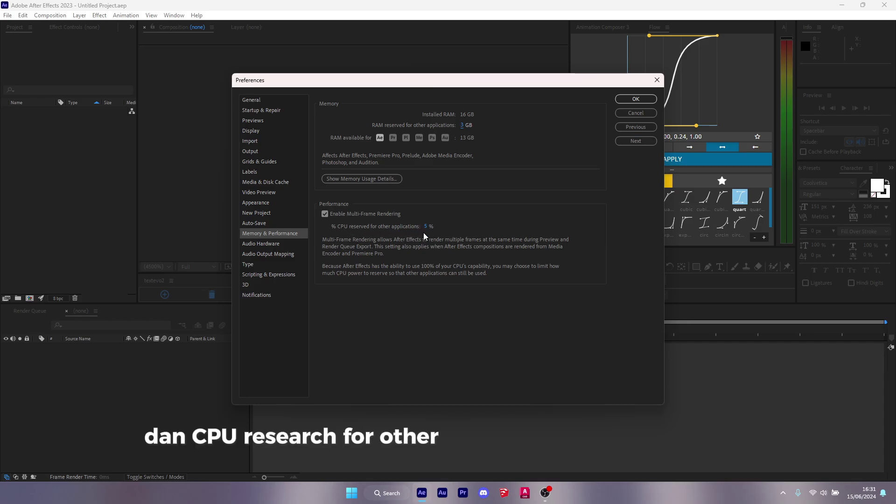
drag(425, 227, 430, 227)
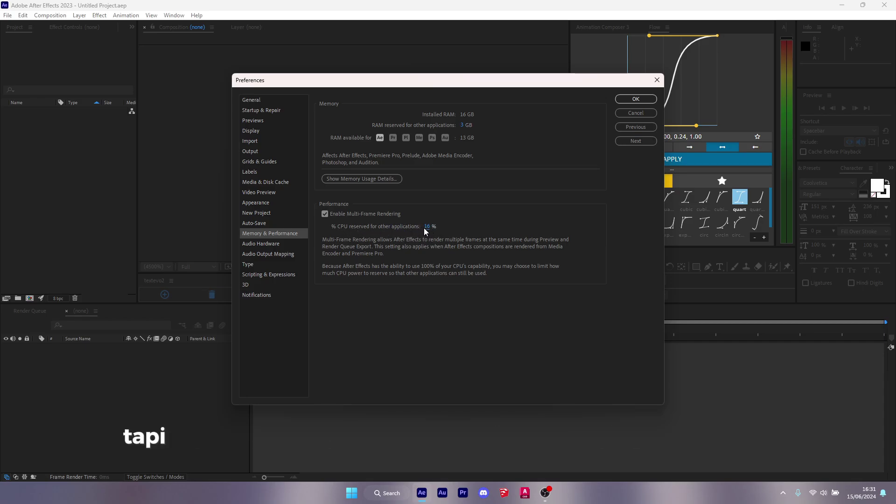
click(426, 228)
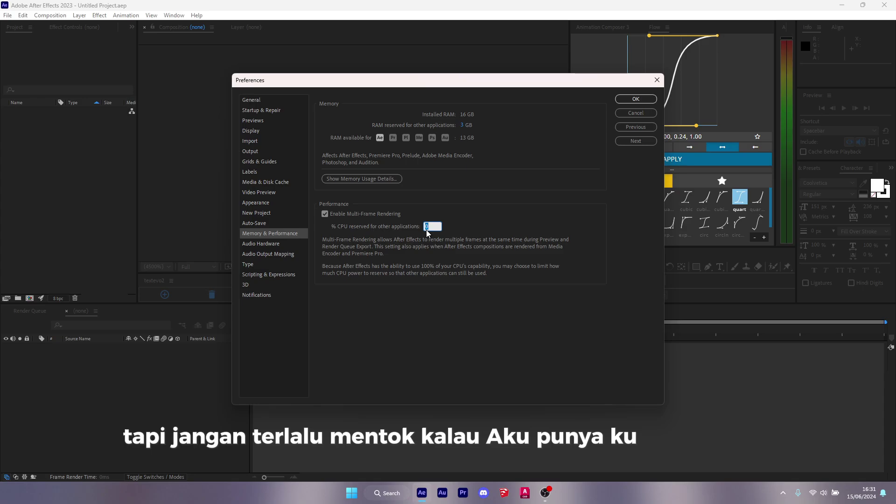
text(5)
click(459, 227)
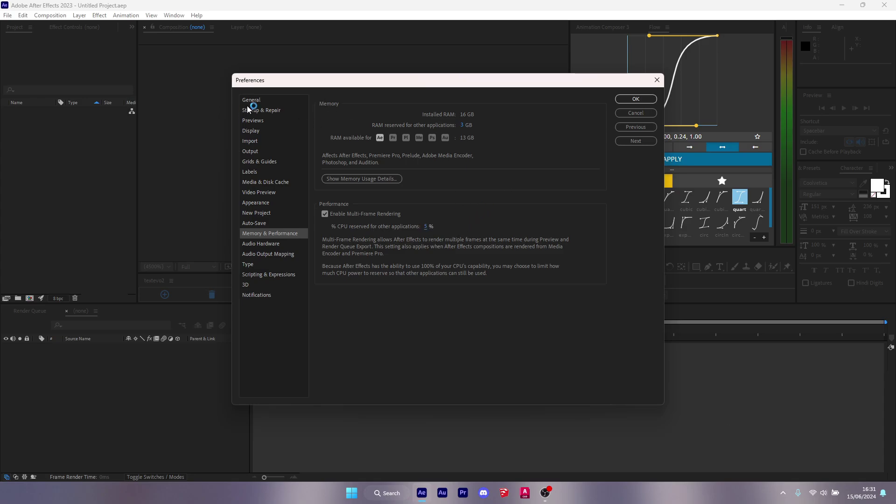
click(247, 104)
On the Previews page, check GPU Information showing 2000 MB texture memory, then close it
click(259, 110)
click(259, 120)
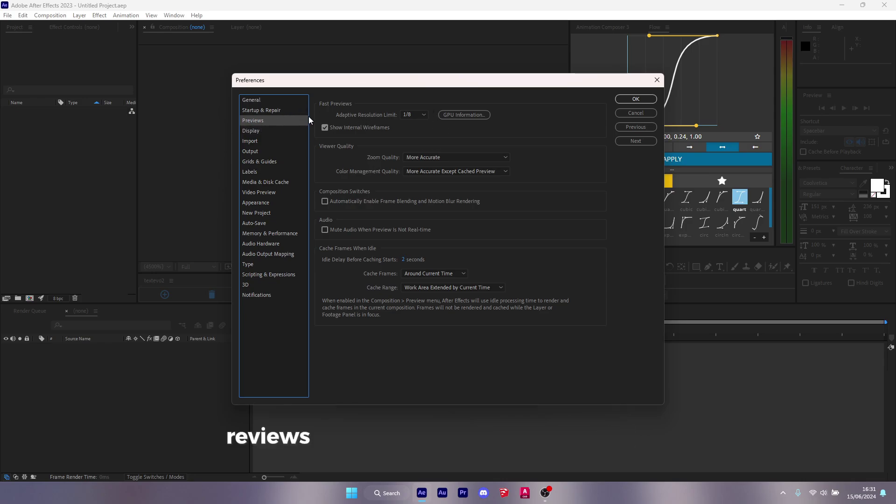
click(462, 115)
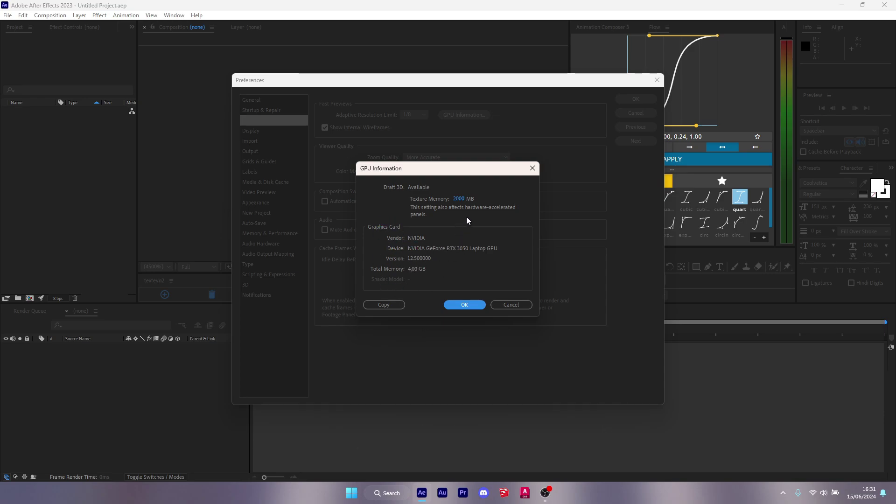
click(450, 304)
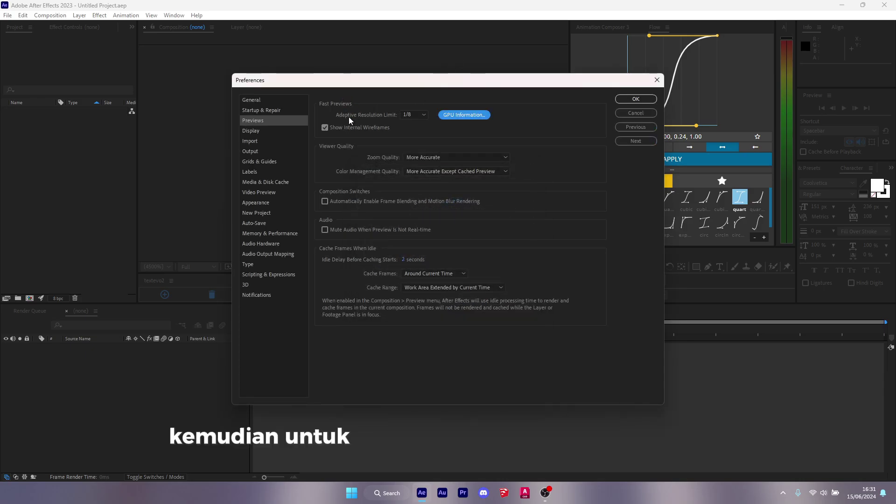
Keep the Adaptive Resolution Limit at 1/8
click(411, 115)
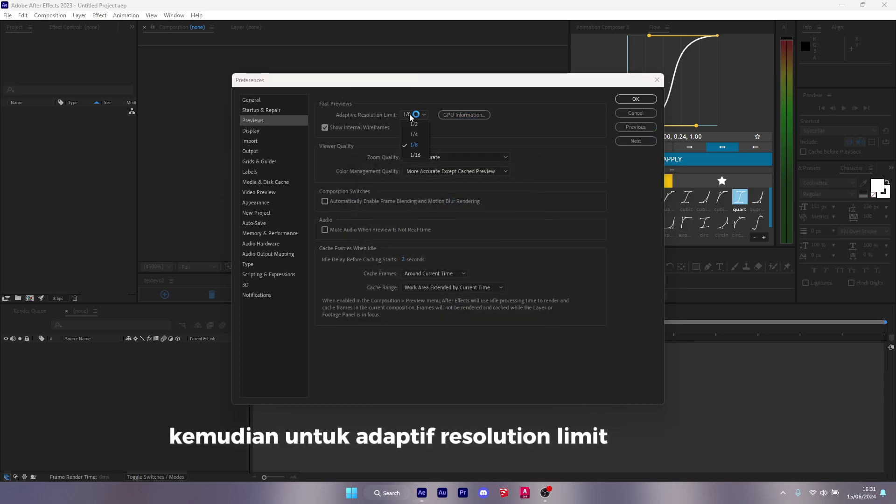
click(421, 149)
click(422, 115)
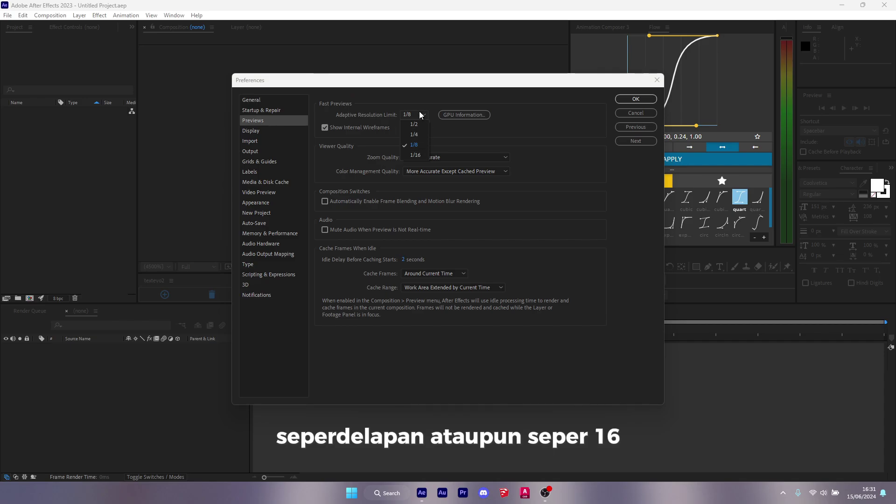
click(421, 114)
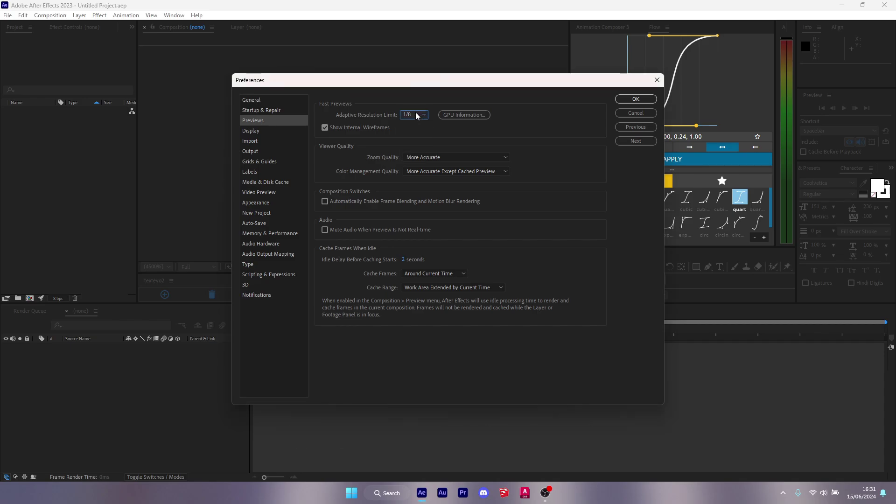
click(417, 115)
Keep Zoom Quality at More Accurate and Color Management Quality at More Accurate Except Cached Preview
click(432, 157)
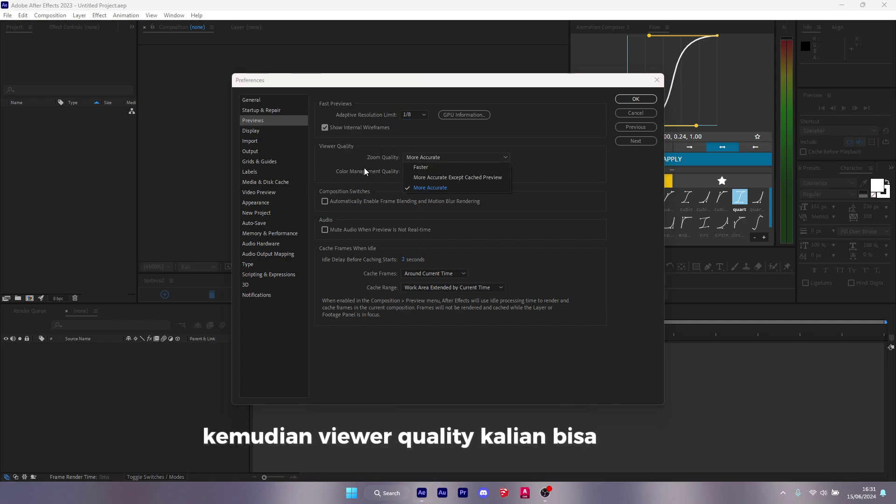
click(419, 157)
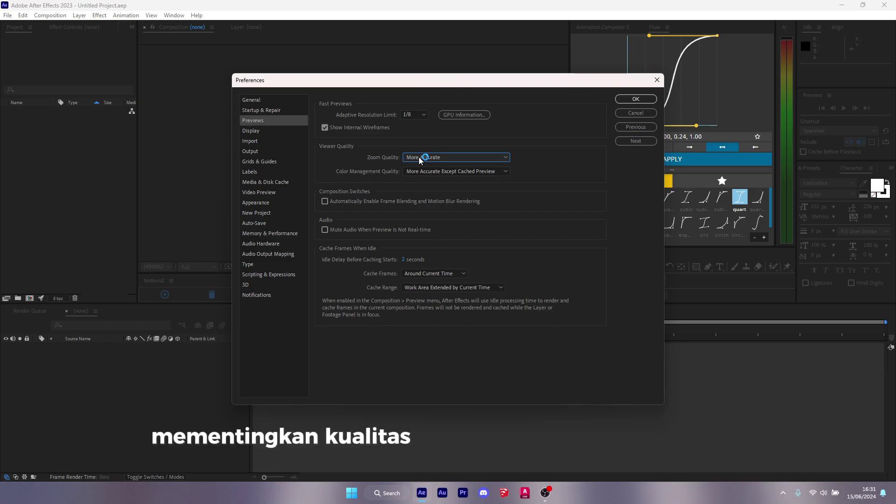
click(432, 185)
click(455, 172)
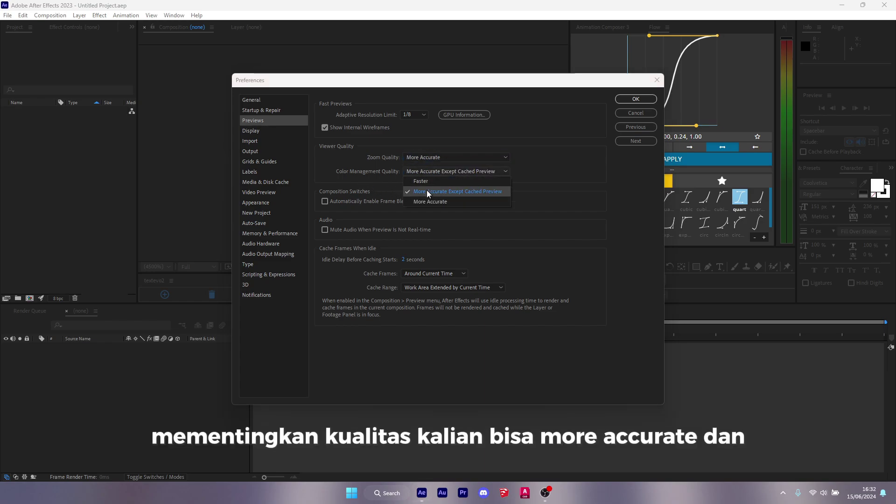
click(485, 194)
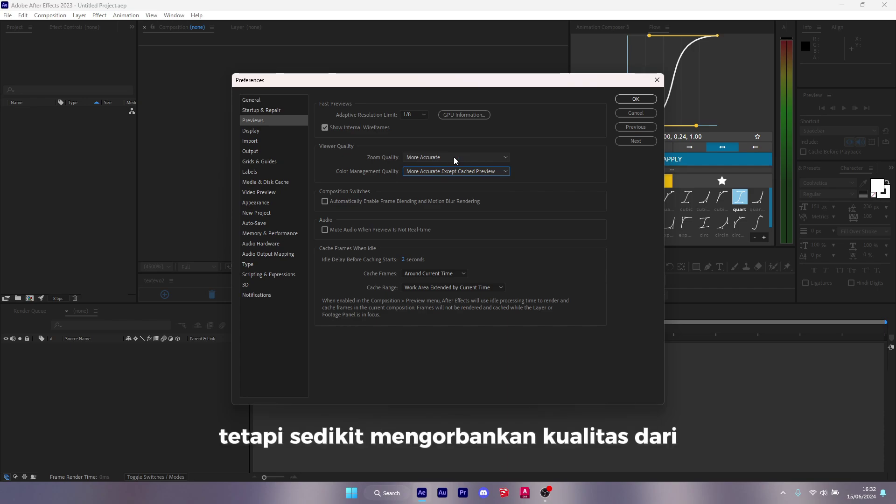
click(454, 157)
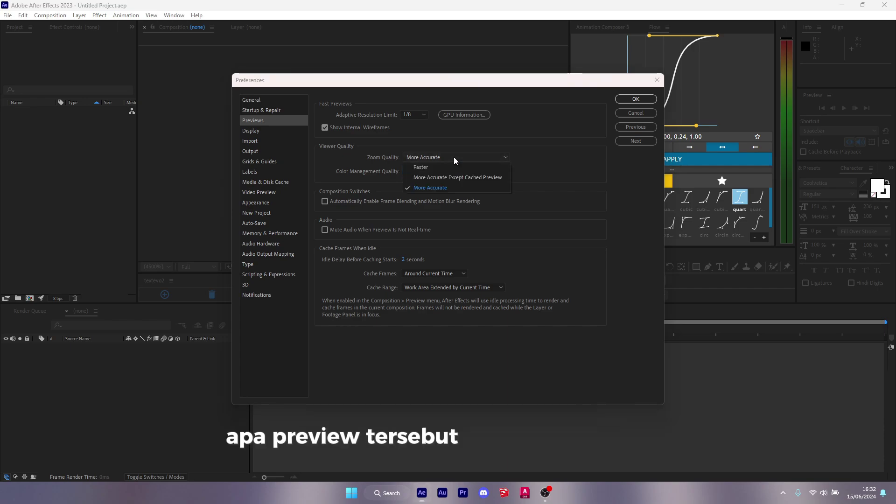
click(416, 172)
click(417, 172)
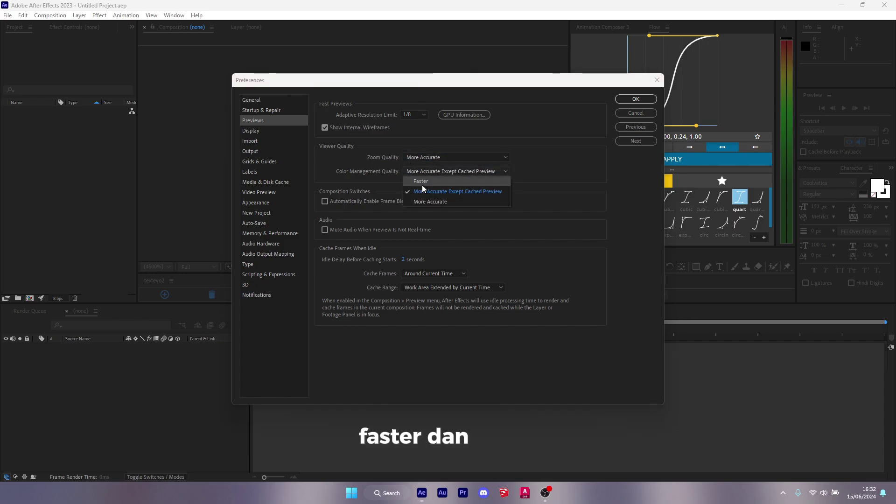
click(447, 192)
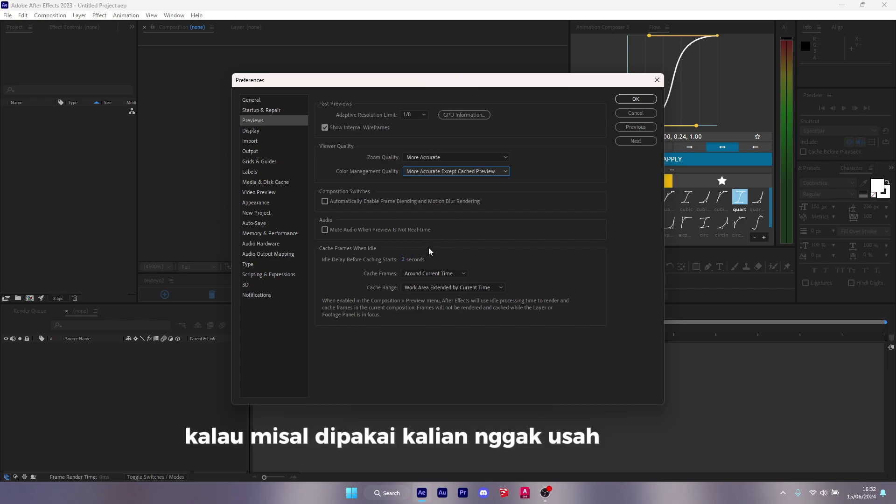
Scroll through the preference categories and close Preferences with OK
scroll(251, 110, up, 1)
scroll(250, 110, up, 1)
scroll(253, 125, down, 5)
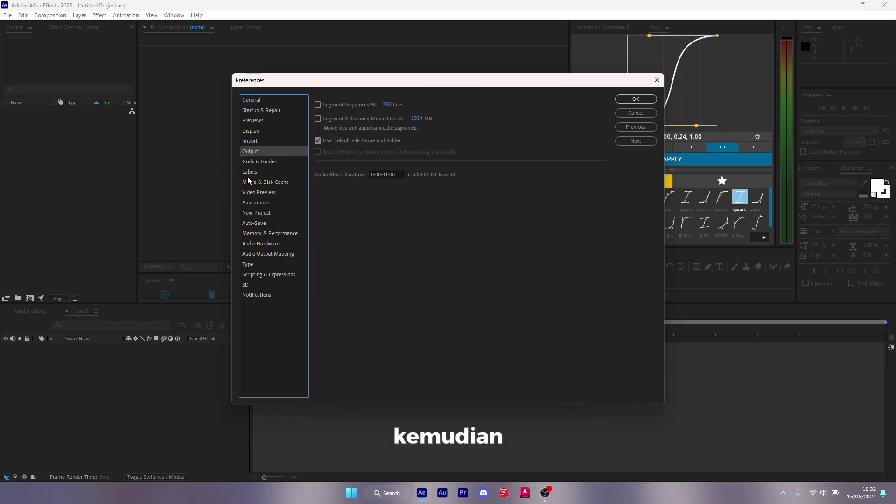
scroll(248, 176, down, 6)
scroll(248, 236, down, 3)
scroll(259, 304, down, 5)
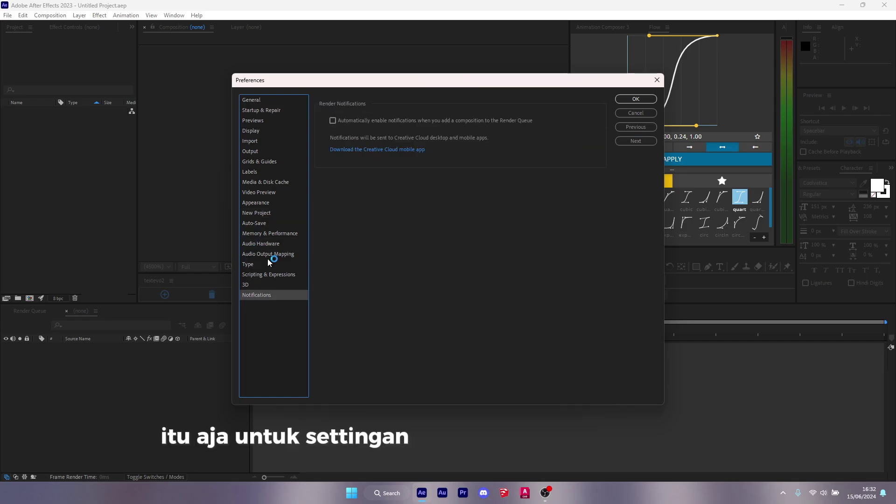
click(635, 99)
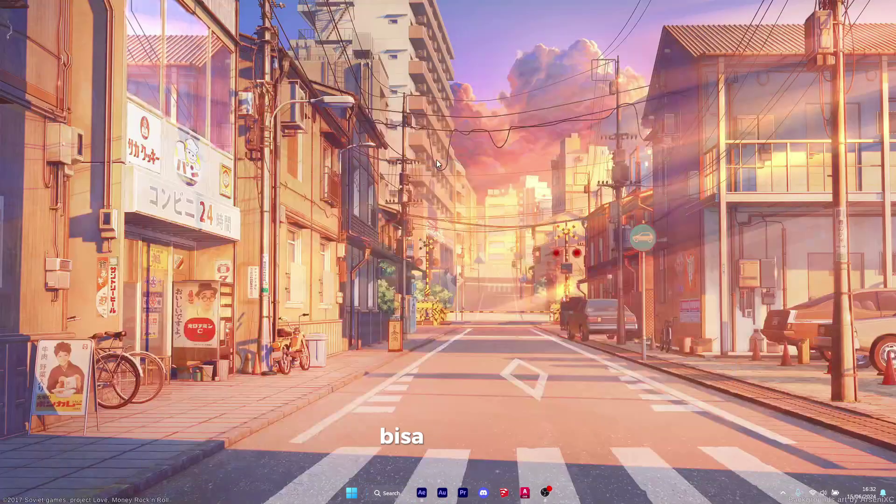
Go from the desktop to the Windows Display settings Graphics page
right_click(437, 163)
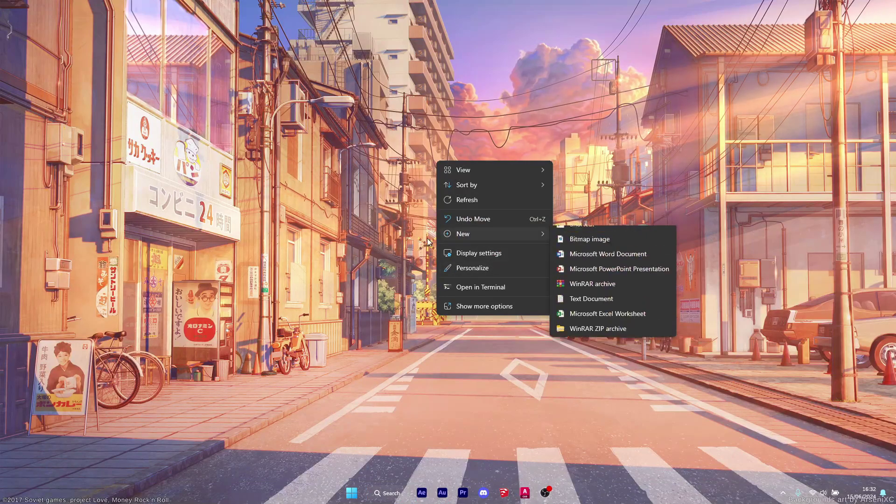
click(484, 253)
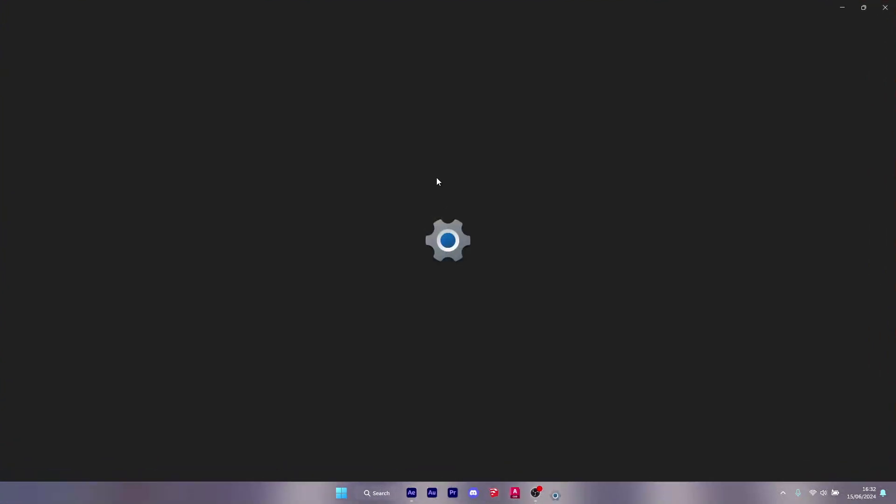
scroll(414, 245, down, 3)
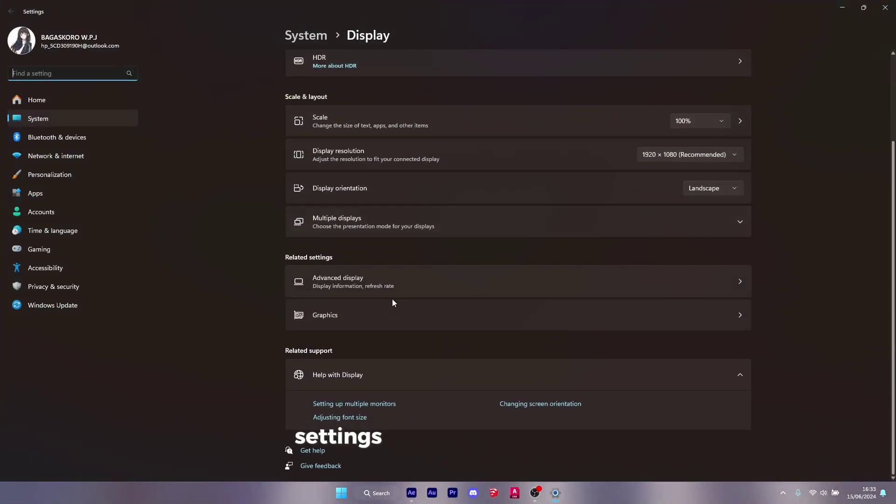
click(370, 322)
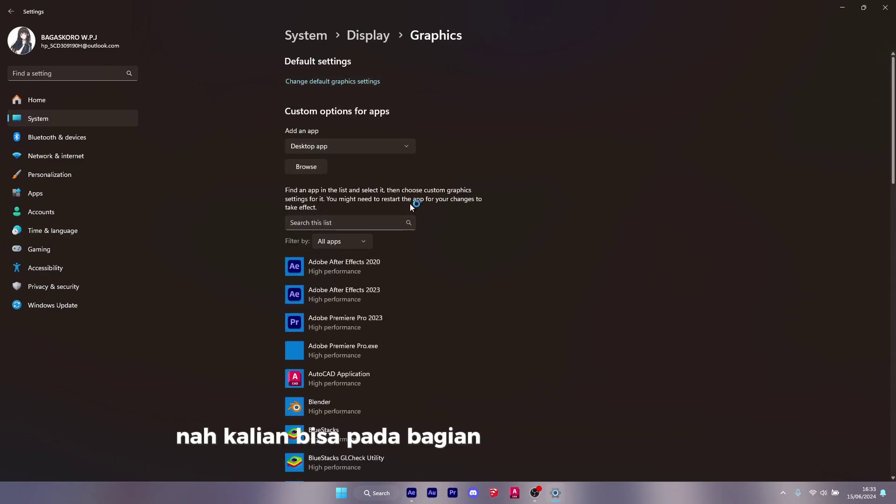
Set Adobe After Effects 2023's graphics preference to High performance and save it
scroll(333, 205, down, 10)
scroll(334, 239, up, 10)
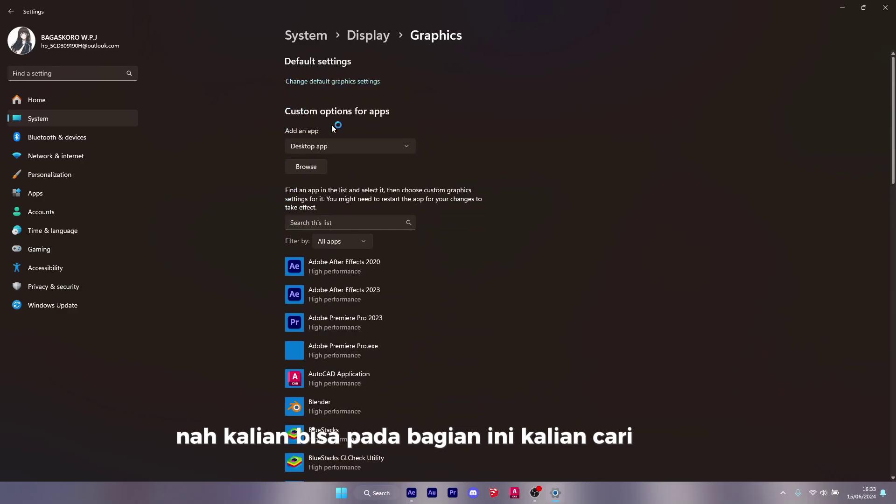
click(308, 167)
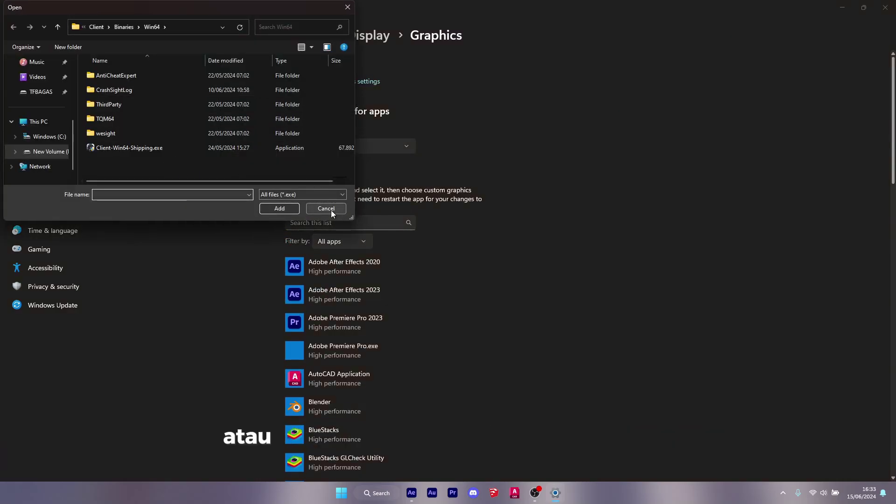
click(330, 210)
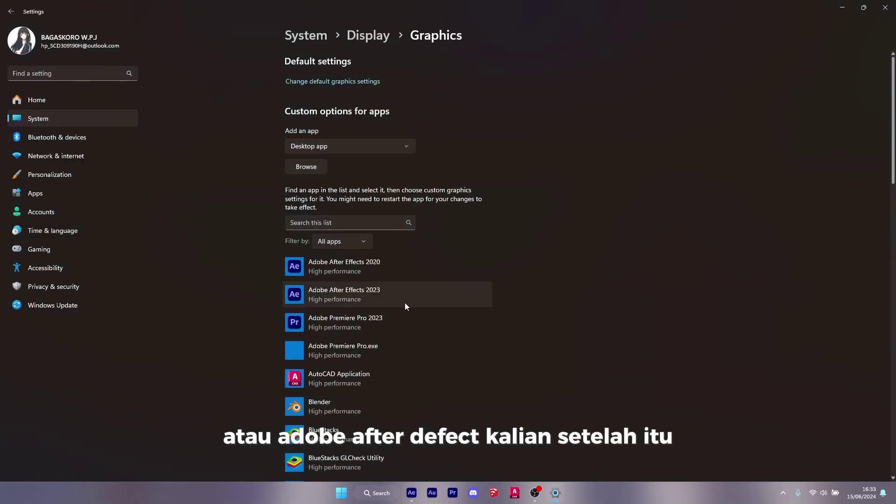
scroll(405, 302, down, 3)
click(389, 167)
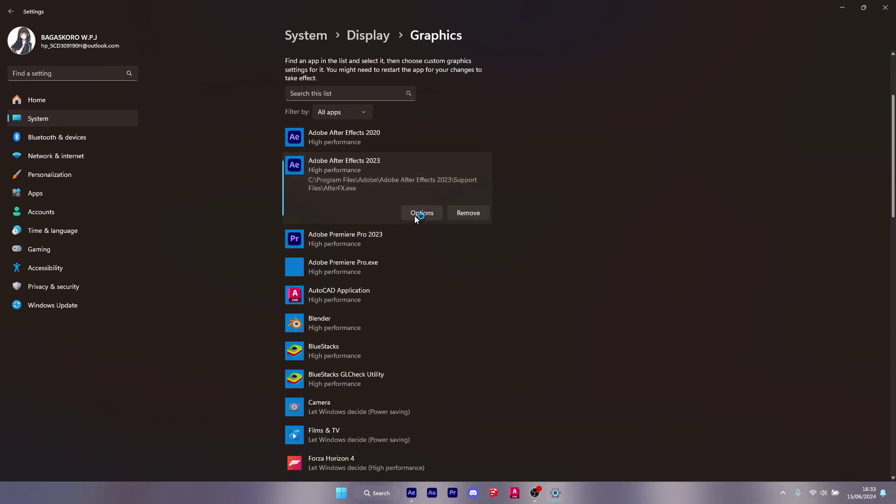
click(416, 214)
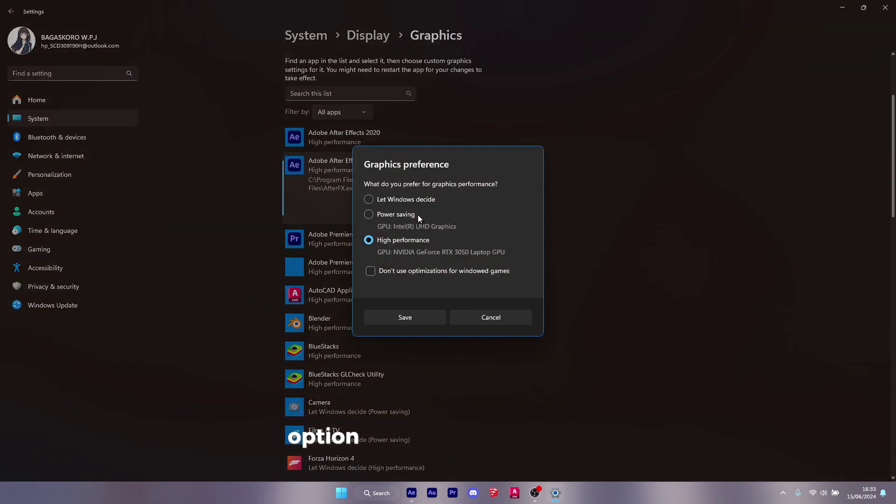
click(400, 322)
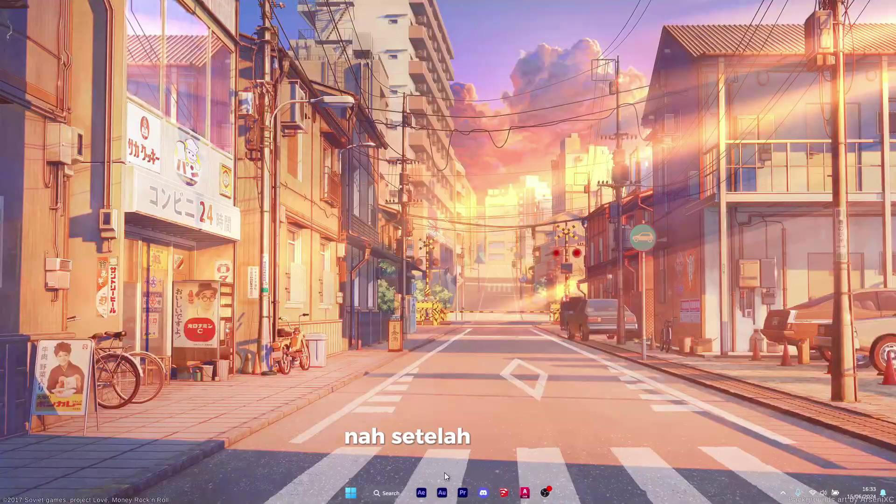
Search the Start menu for 'nv' and launch NVIDIA Control Panel
click(362, 494)
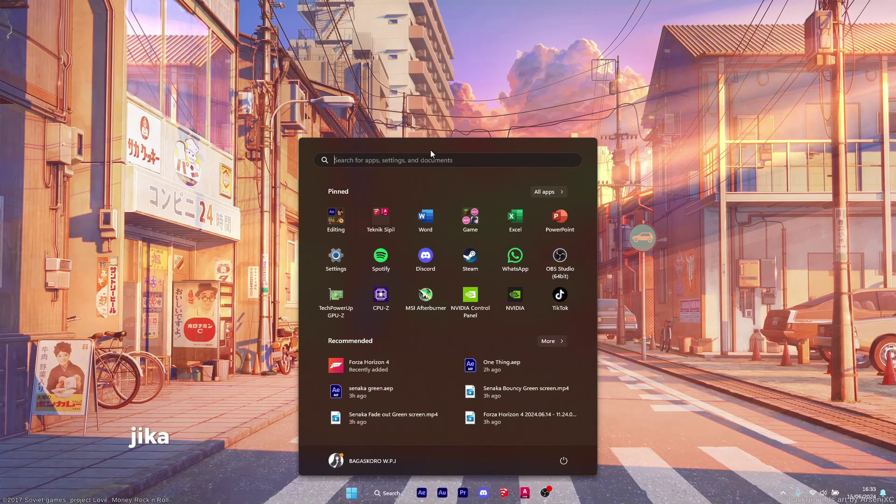
click(433, 198)
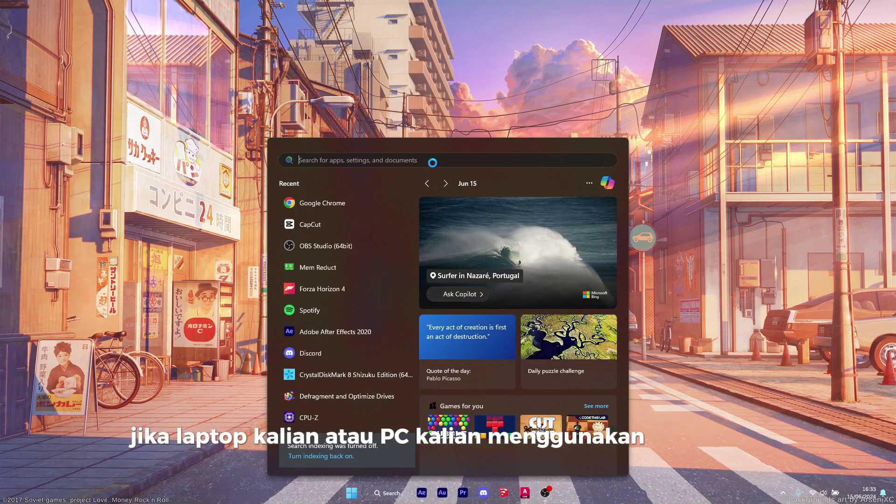
text(nv)
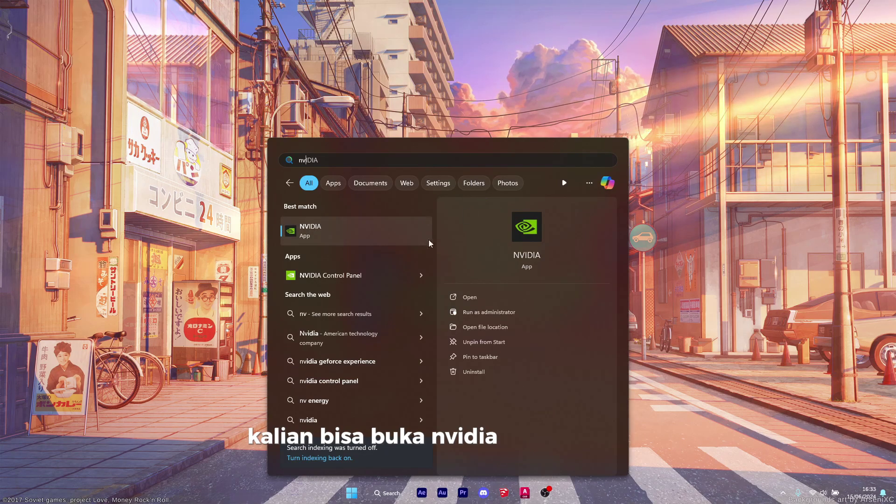
click(356, 275)
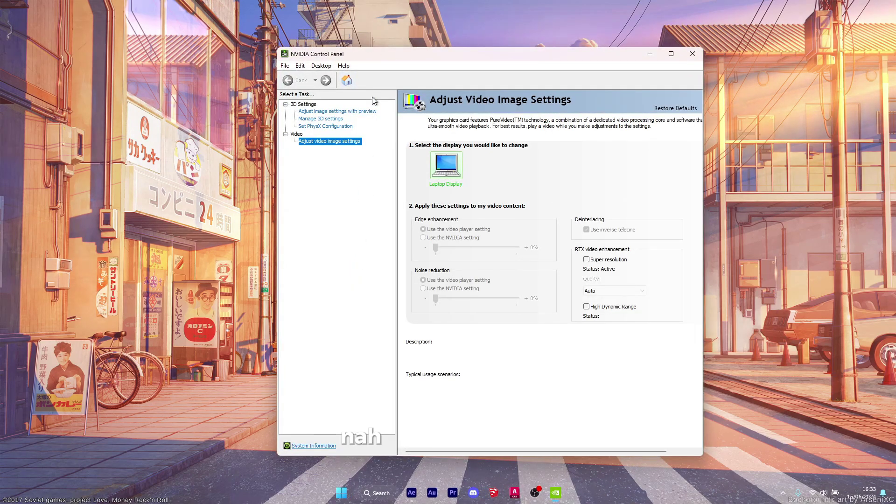
Check the PhysX configuration, keeping the RTX 3050 as the PhysX processor
click(329, 125)
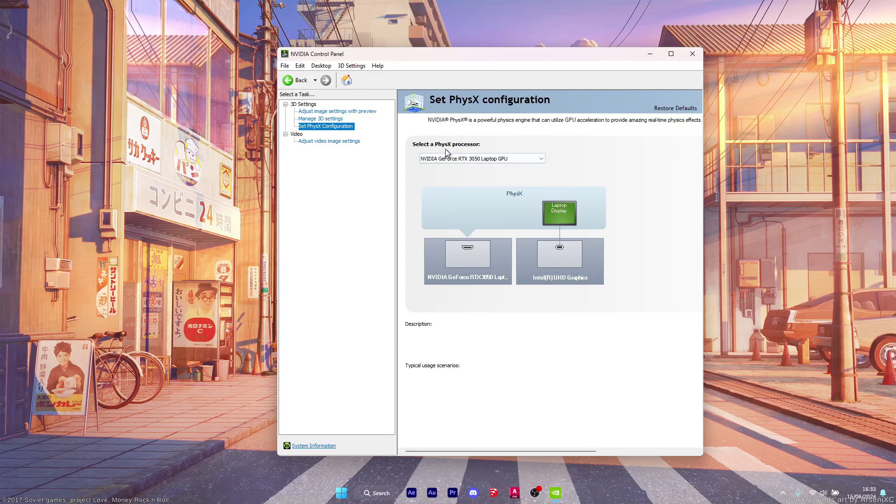
click(451, 158)
click(469, 175)
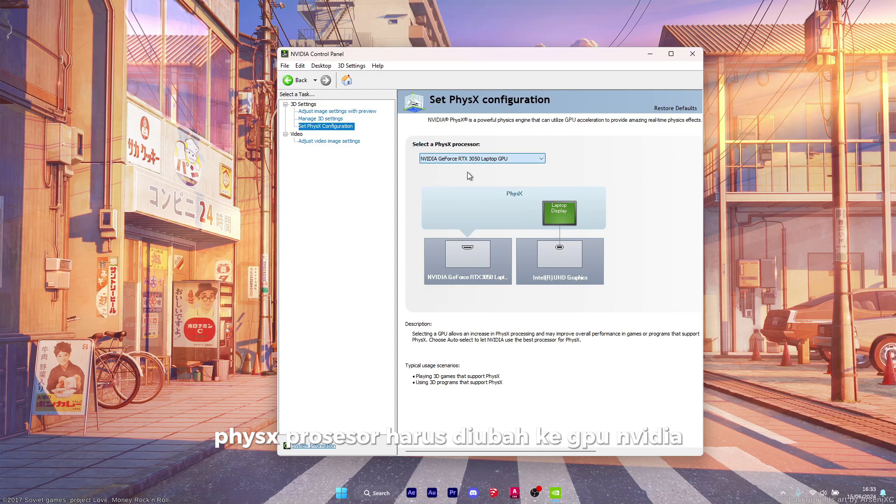
In Manage 3D Settings' Program Settings, choose Adobe After Effects as the program to customize
click(335, 118)
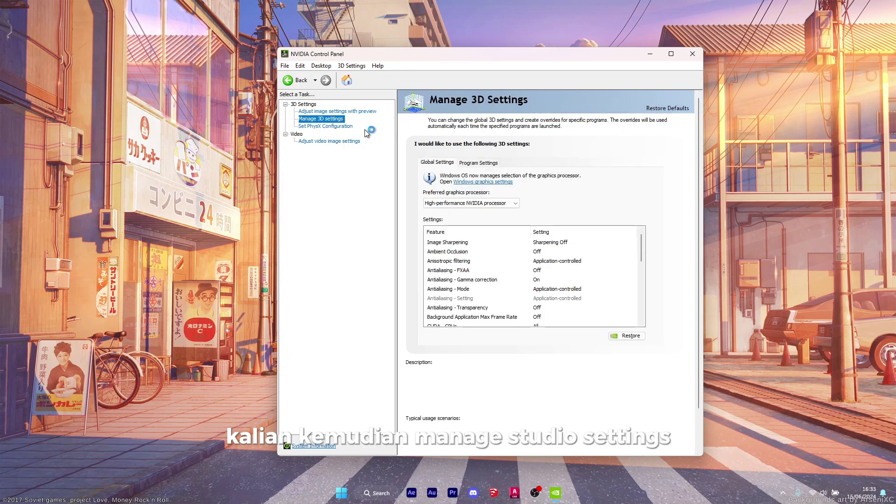
click(480, 163)
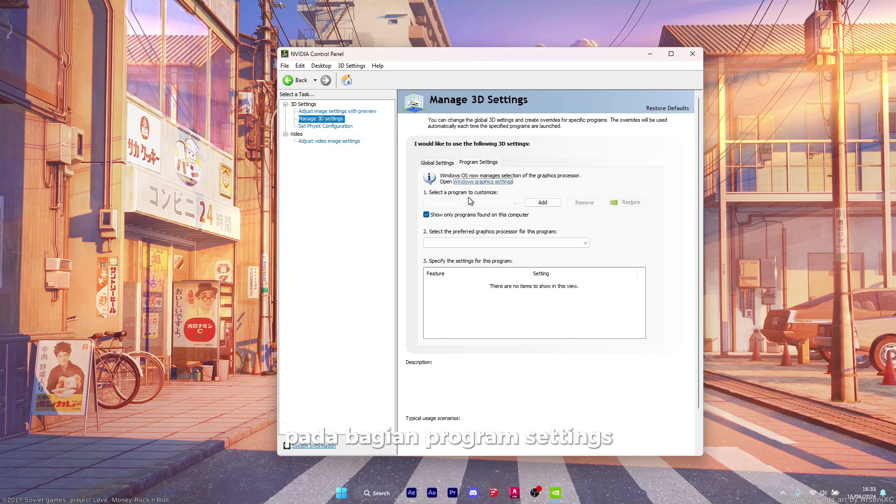
click(508, 203)
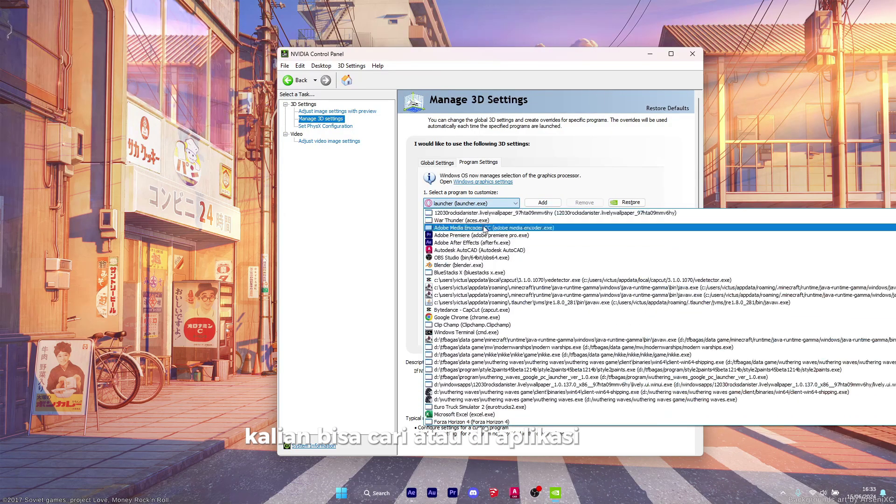
click(510, 242)
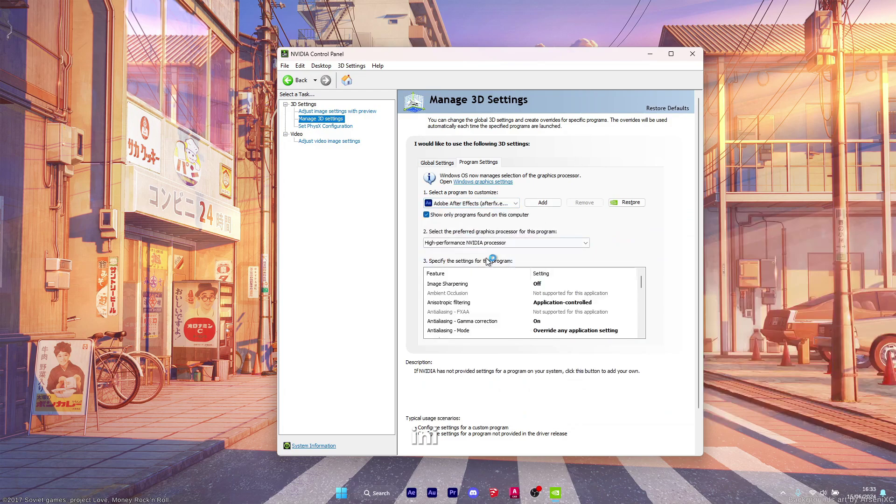
click(497, 242)
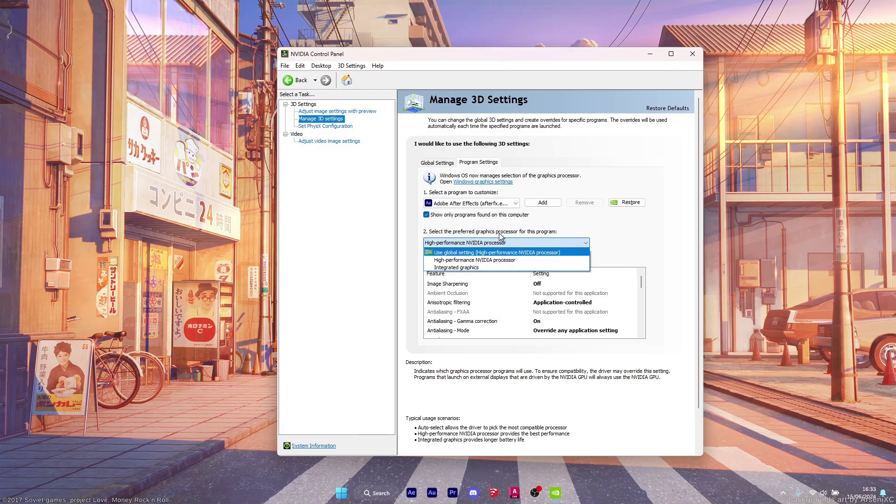
Keep High-performance NVIDIA processor as preferred GPU and antialiasing at 2x
click(526, 260)
scroll(519, 293, down, 2)
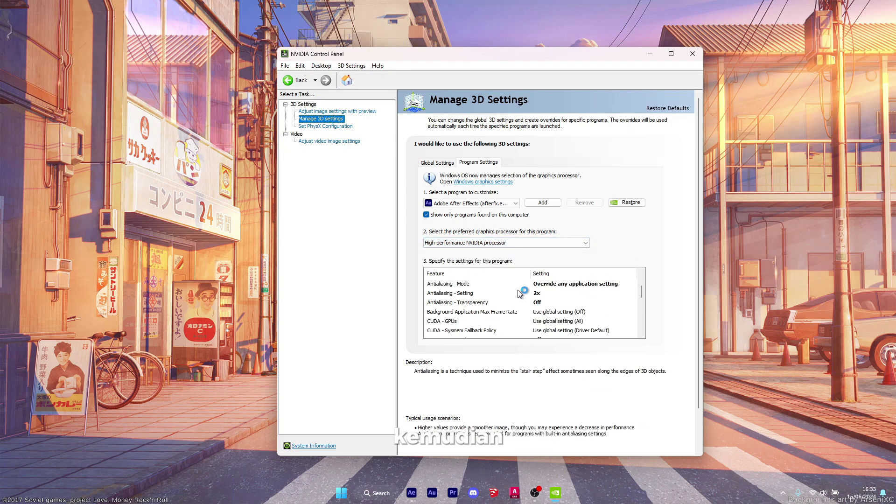
click(482, 293)
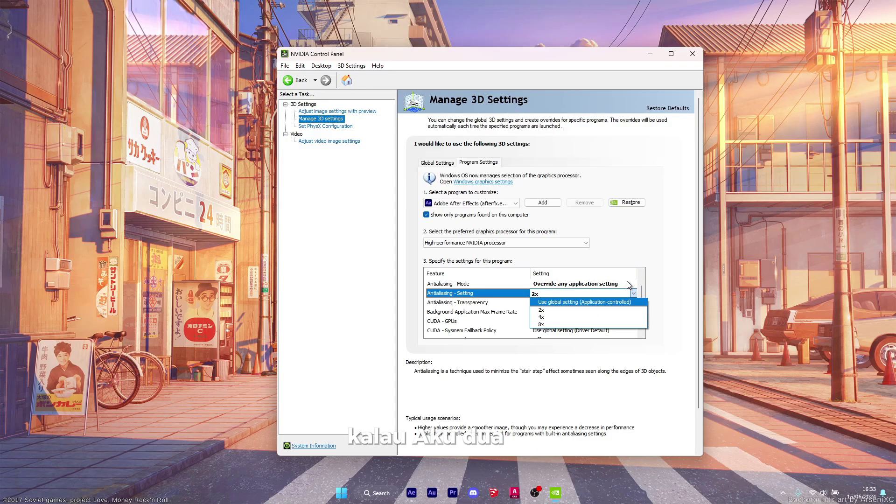
click(542, 310)
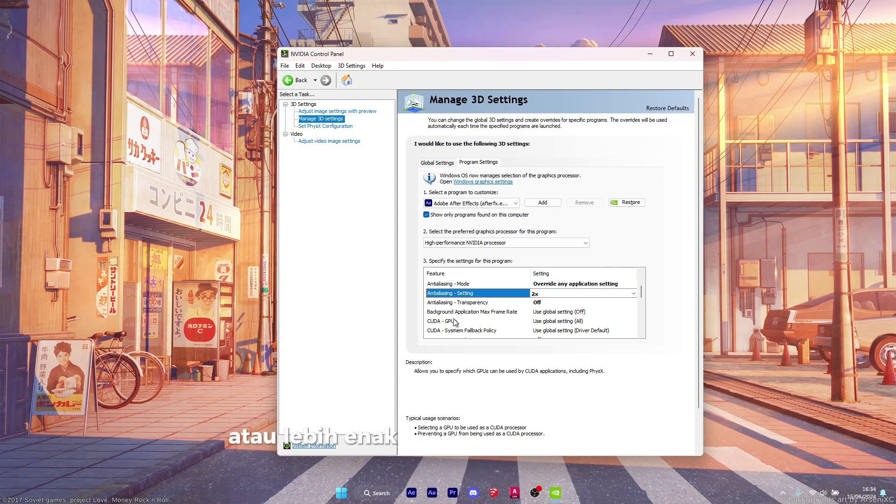
Set CUDA - GPUs to 'Use these GPUs' with the RTX 3050 checked
scroll(462, 317, down, 3)
scroll(461, 317, up, 3)
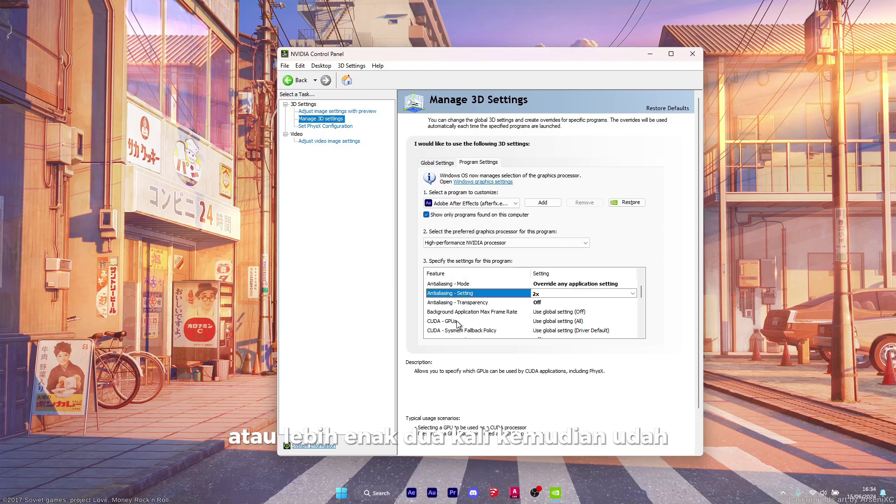
click(557, 322)
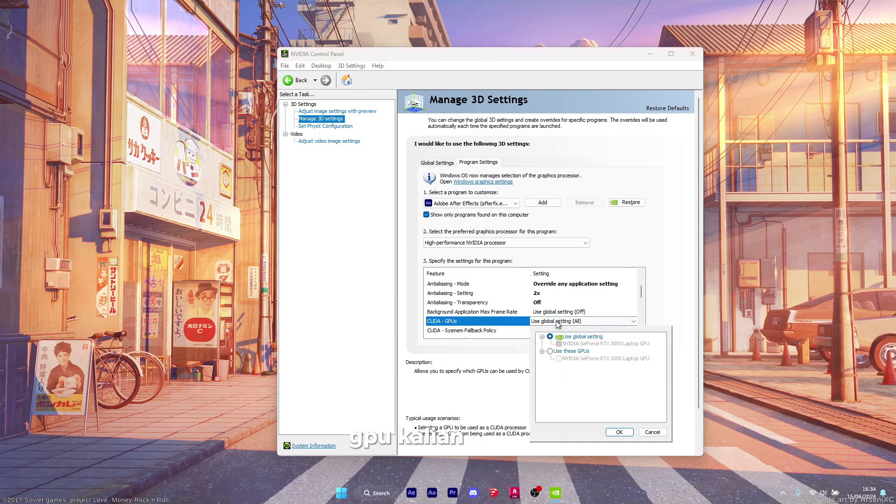
click(551, 351)
click(559, 358)
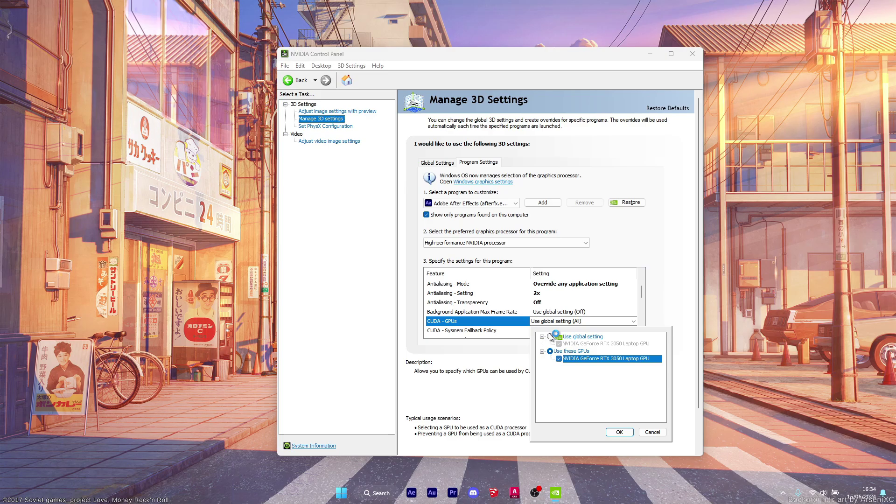
click(613, 435)
Keep the RTX 3050 as the OpenGL rendering GPU
scroll(513, 320, down, 1)
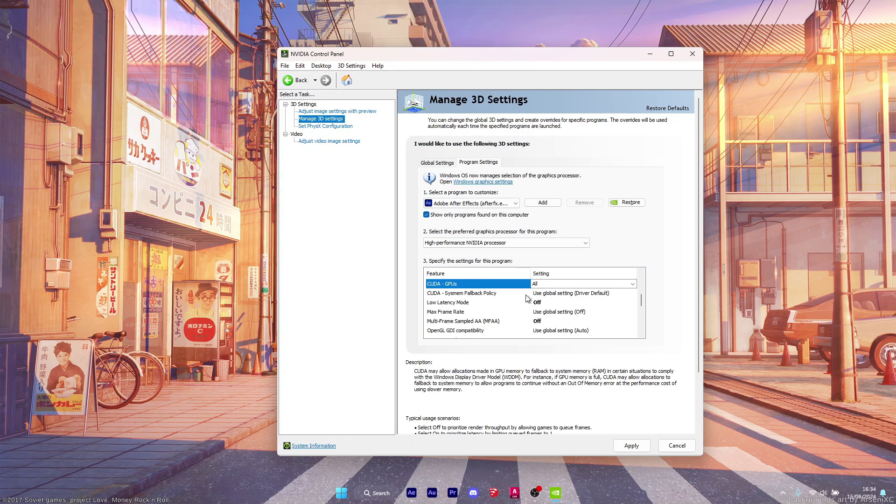
scroll(533, 322, down, 2)
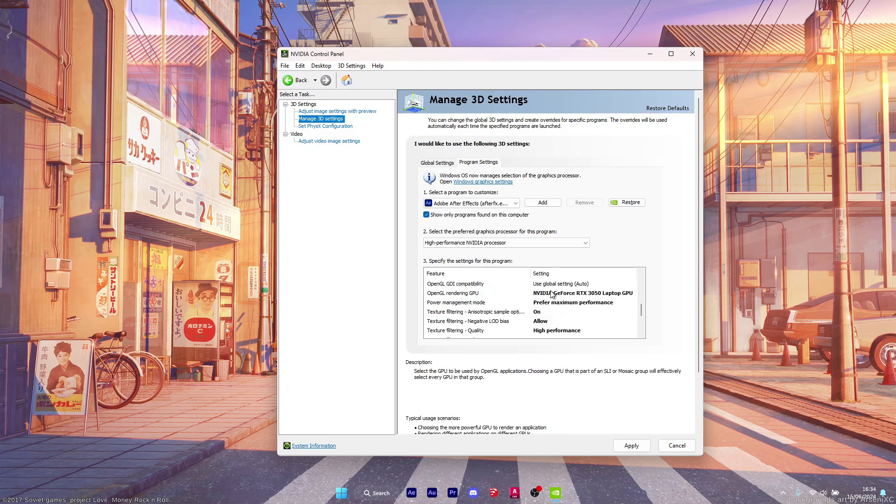
click(555, 294)
click(558, 317)
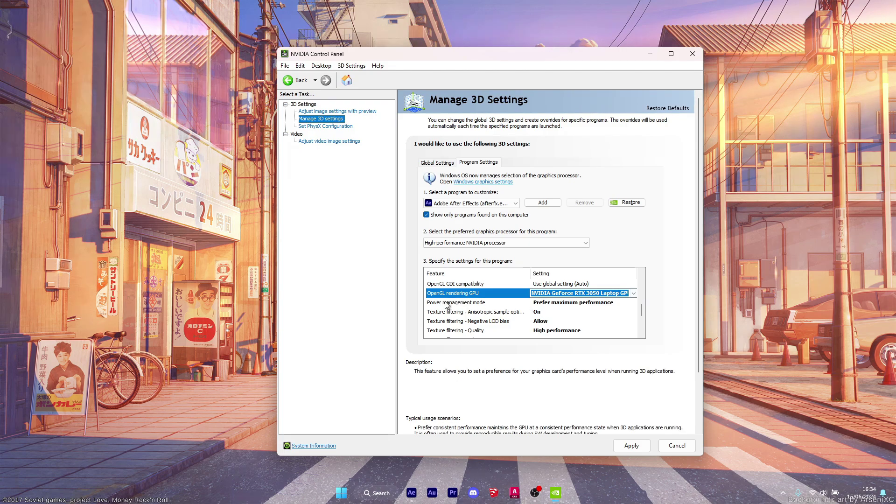
click(542, 303)
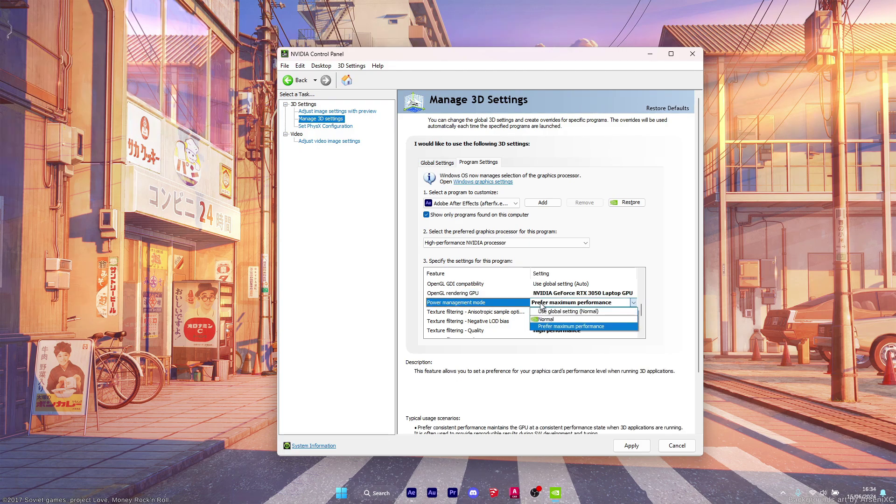
Set Power management mode to Prefer maximum performance and keep Texture filtering - Quality at High performance
click(560, 329)
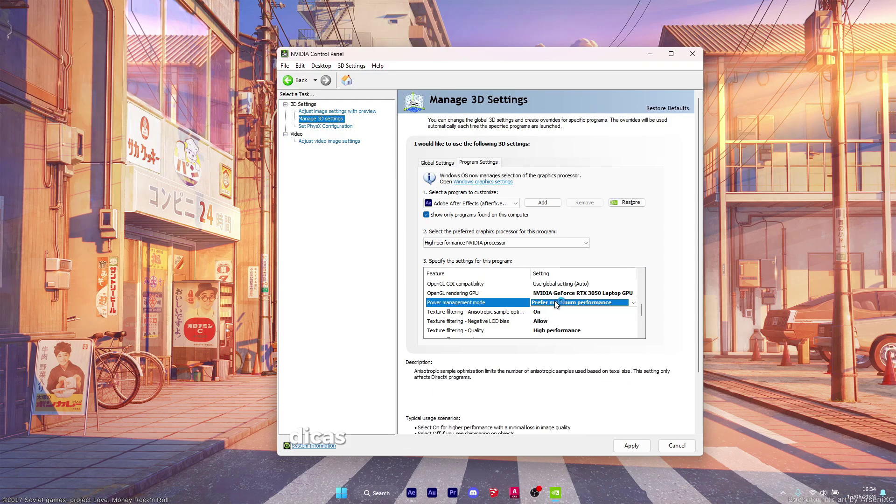
scroll(484, 317, down, 2)
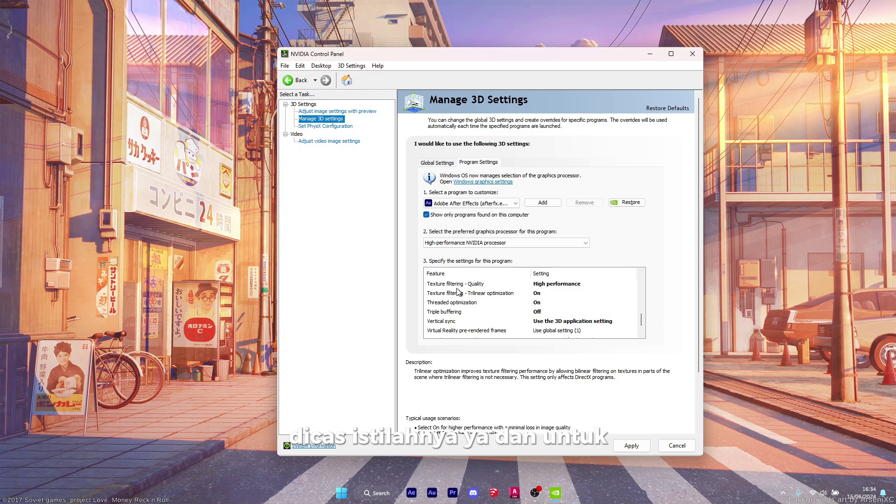
click(556, 283)
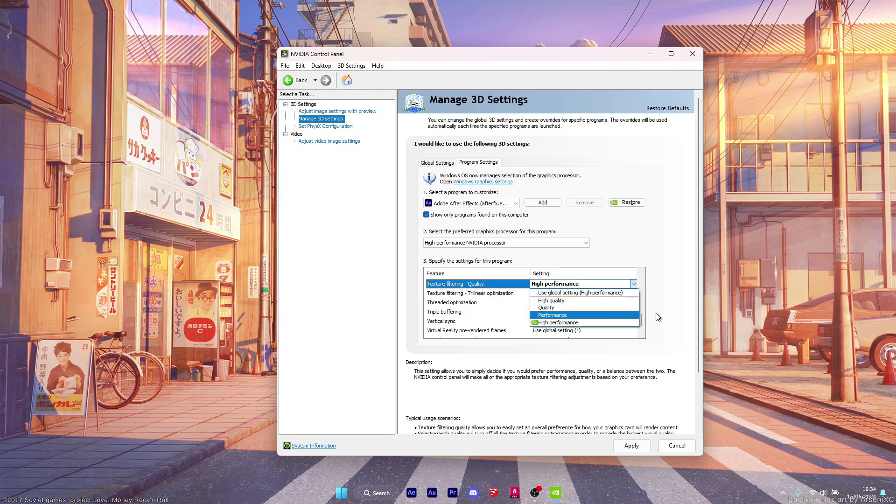
click(560, 320)
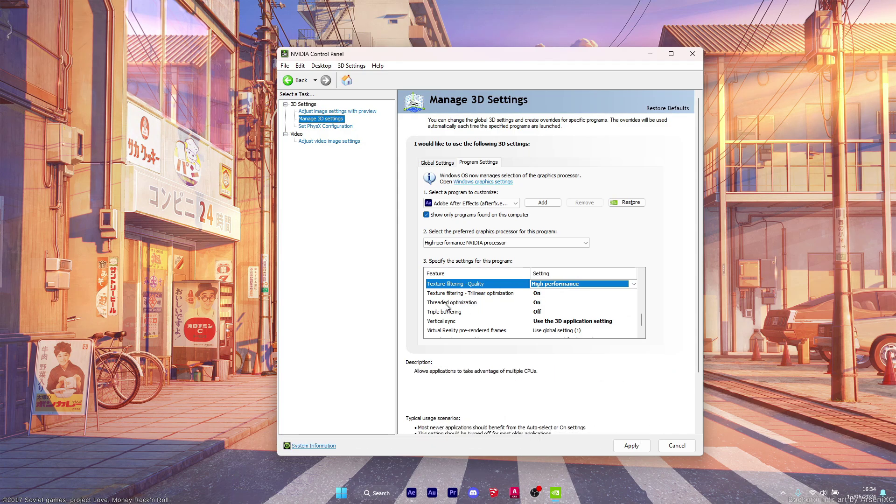
Review the settings list, apply the After Effects profile, and close NVIDIA Control Panel
click(544, 302)
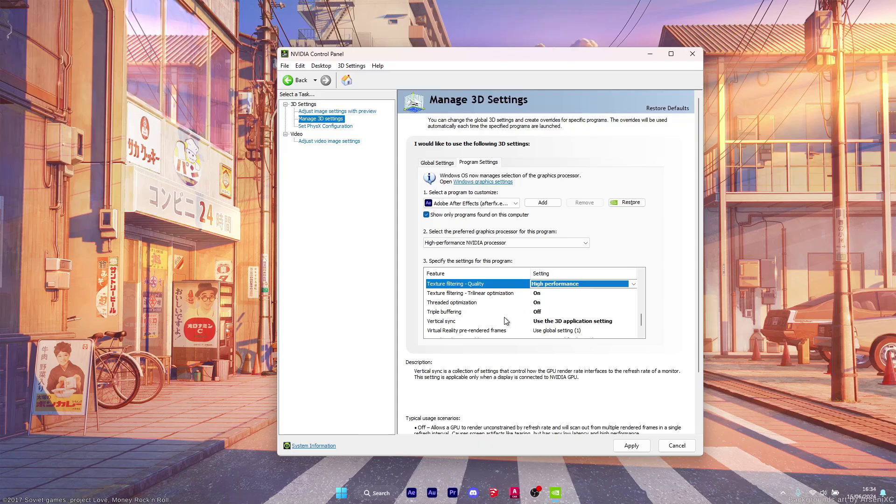
click(544, 316)
scroll(587, 311, down, 1)
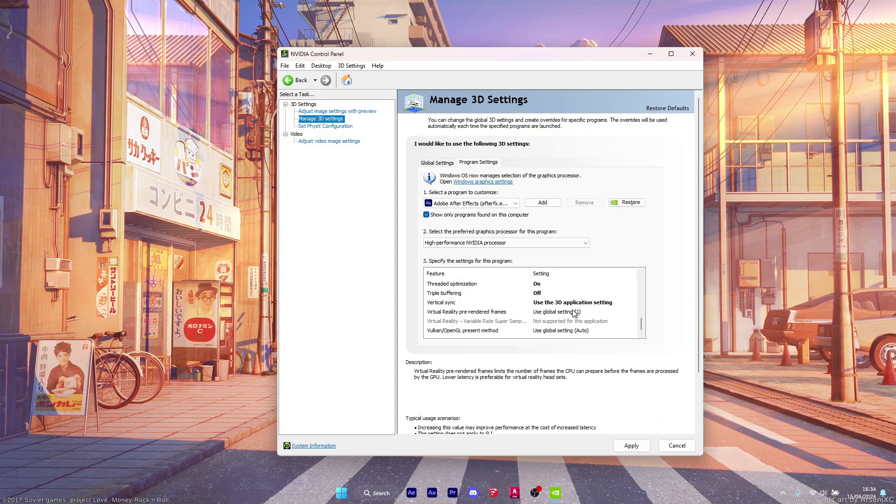
scroll(488, 323, up, 4)
scroll(509, 317, up, 2)
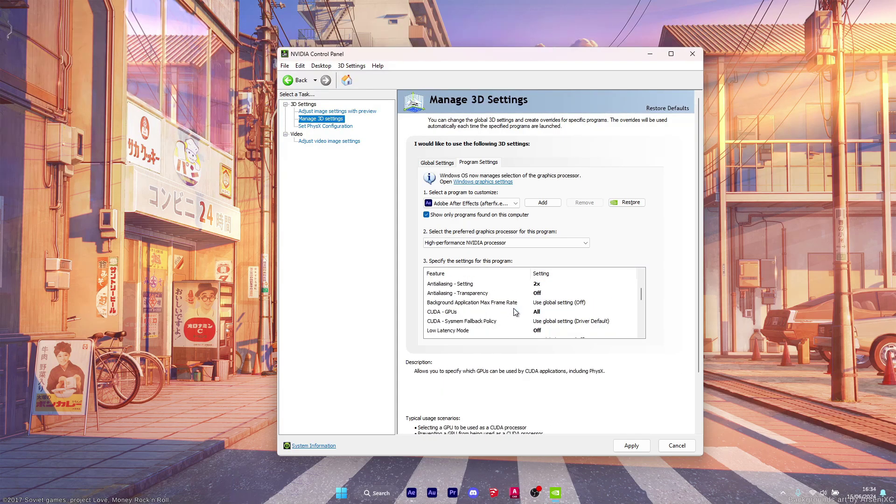
scroll(515, 312, up, 3)
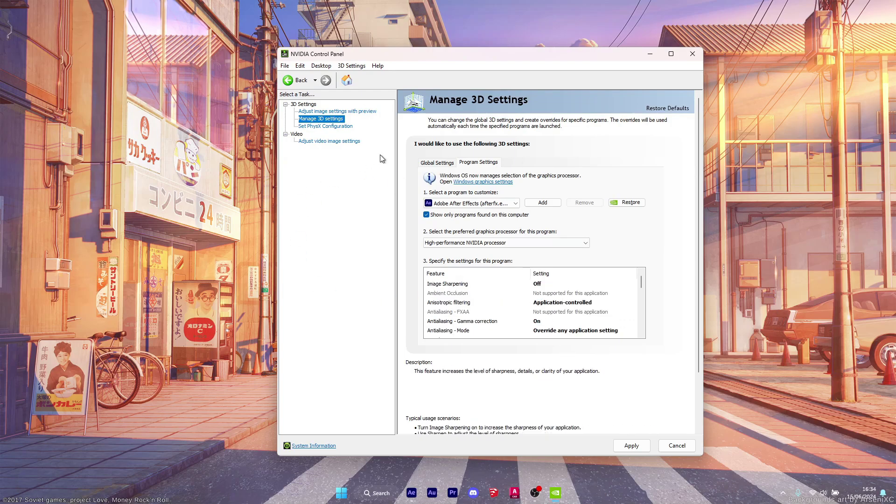
click(644, 451)
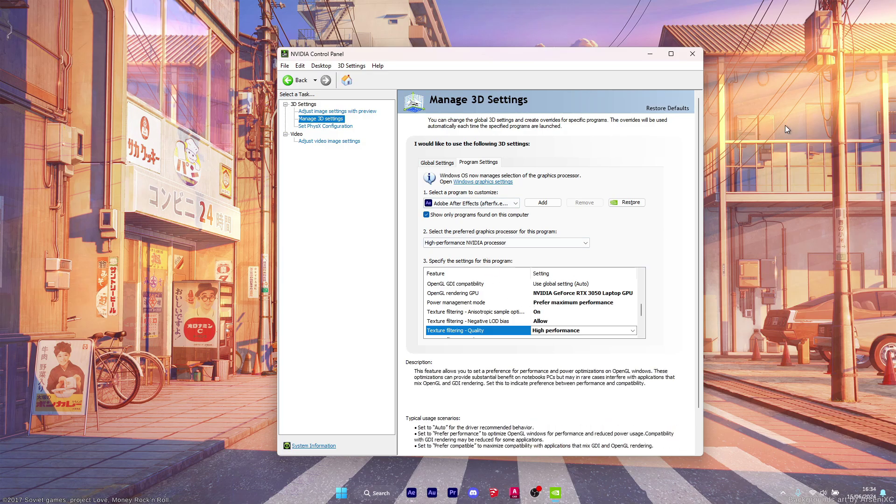
click(692, 54)
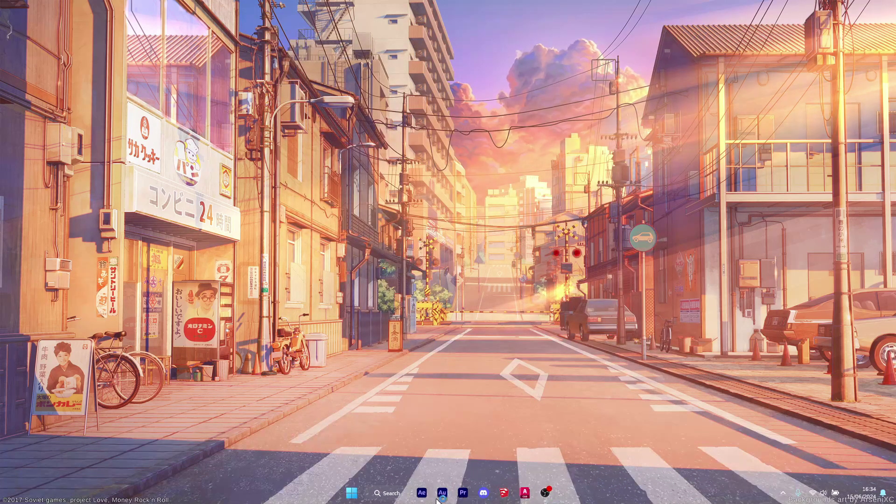
Restore After Effects from the taskbar, then Alt+Tab to OBS Studio and dismiss the chat notification
click(421, 493)
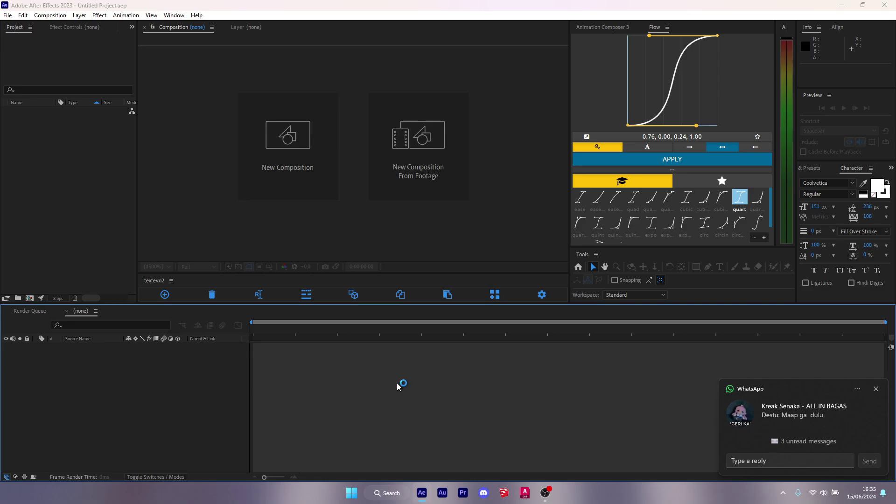
key(alt+Tab)
click(876, 389)
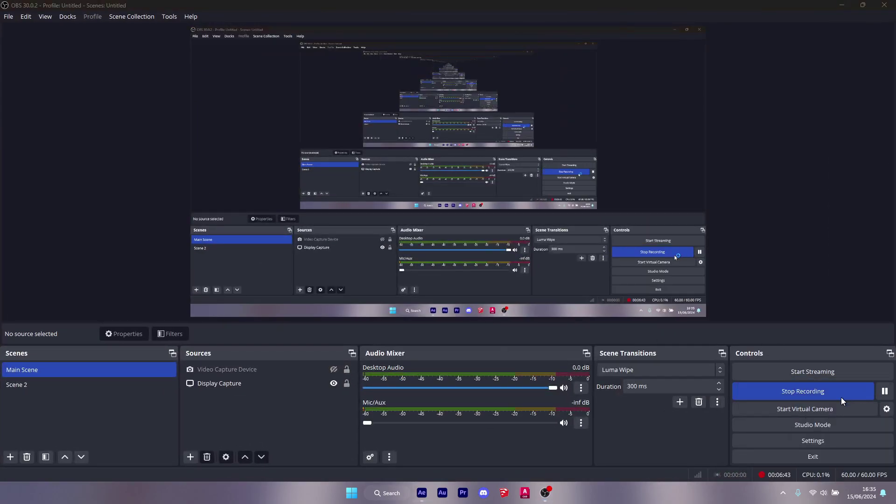